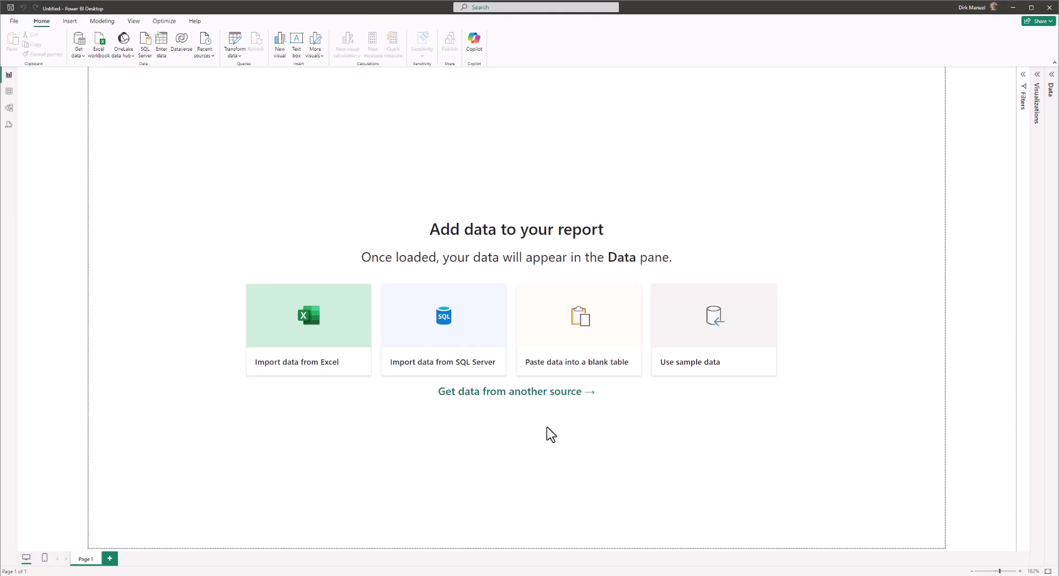
left_click(536, 393)
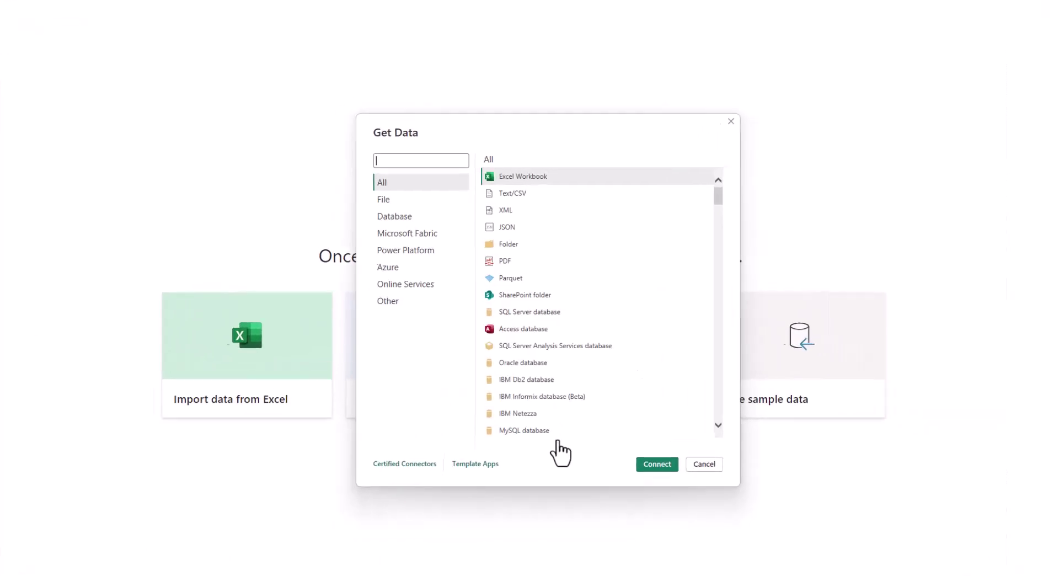
left_click(388, 301)
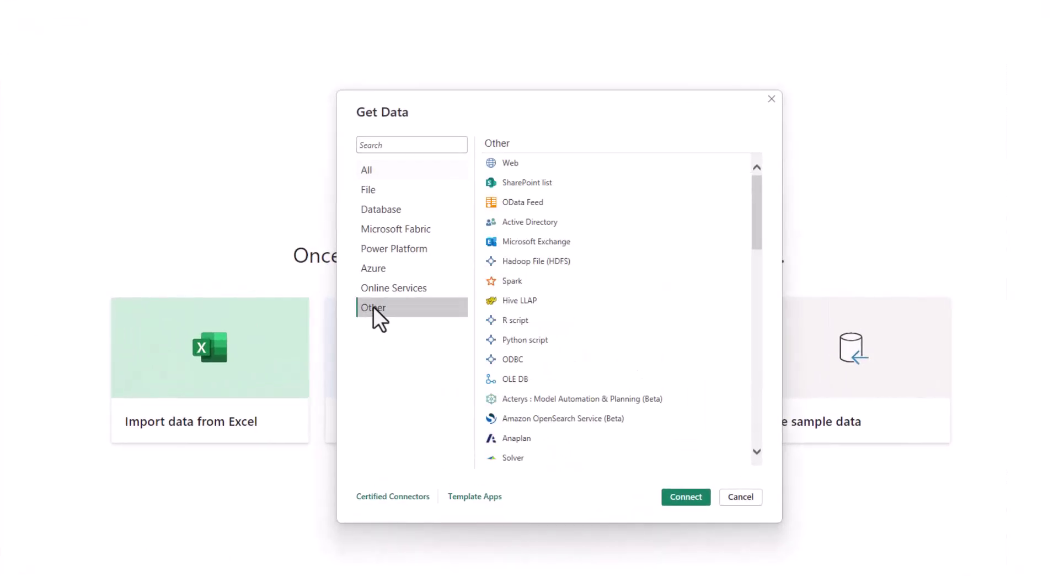
left_click(514, 163)
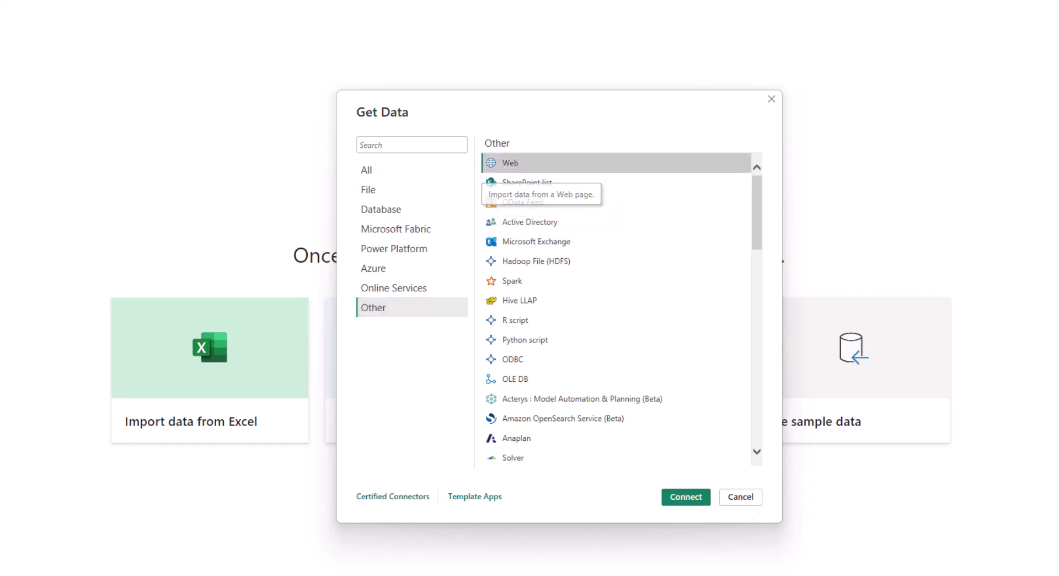
left_click(686, 502)
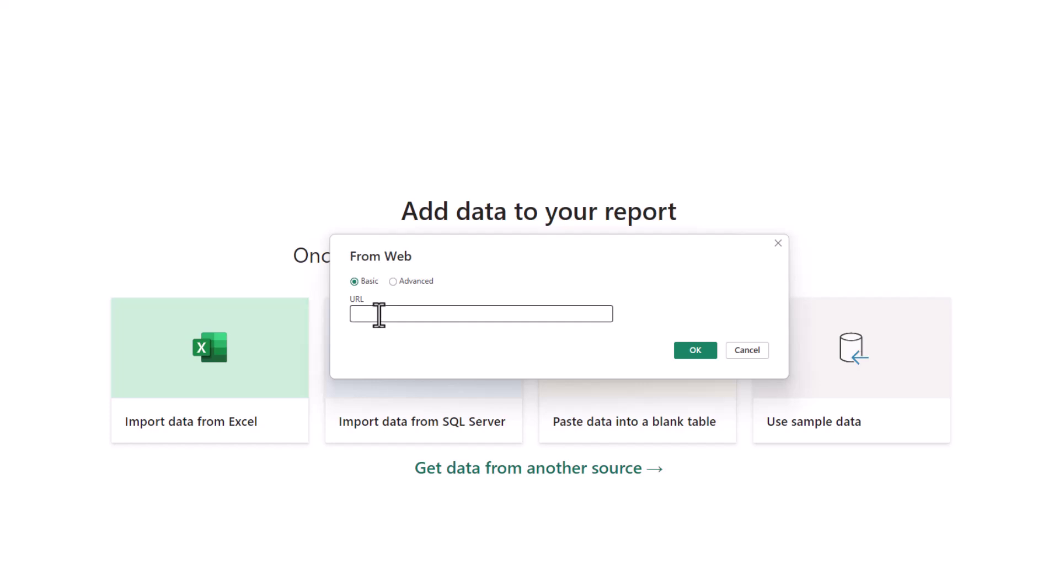
type("https://expert.enable-now.cloud.sap/!/user/")
left_click(693, 353)
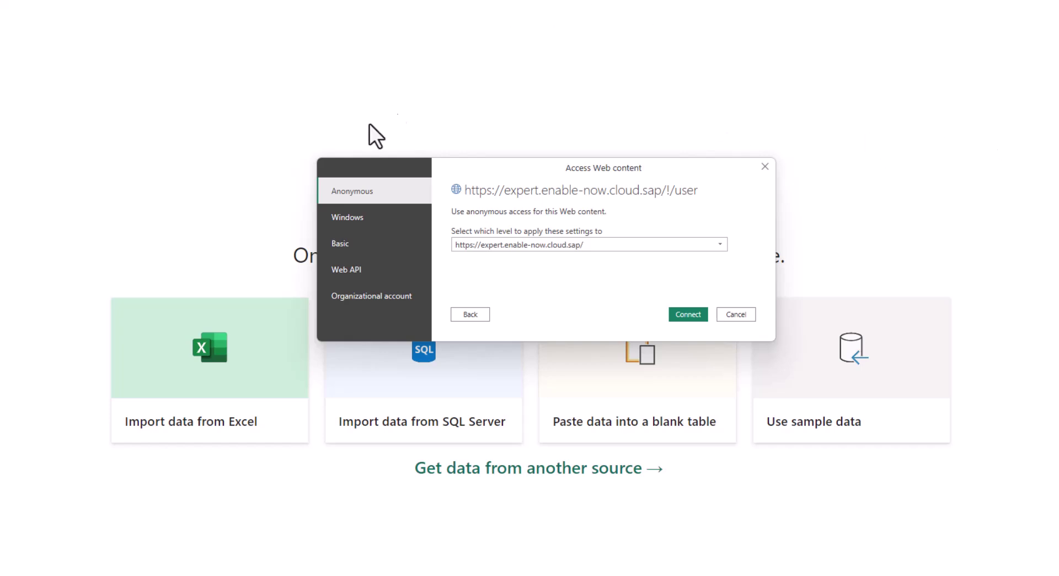
Connect to the SAP Enable Now site with Basic authentication, entering the account user name and password
left_click(344, 250)
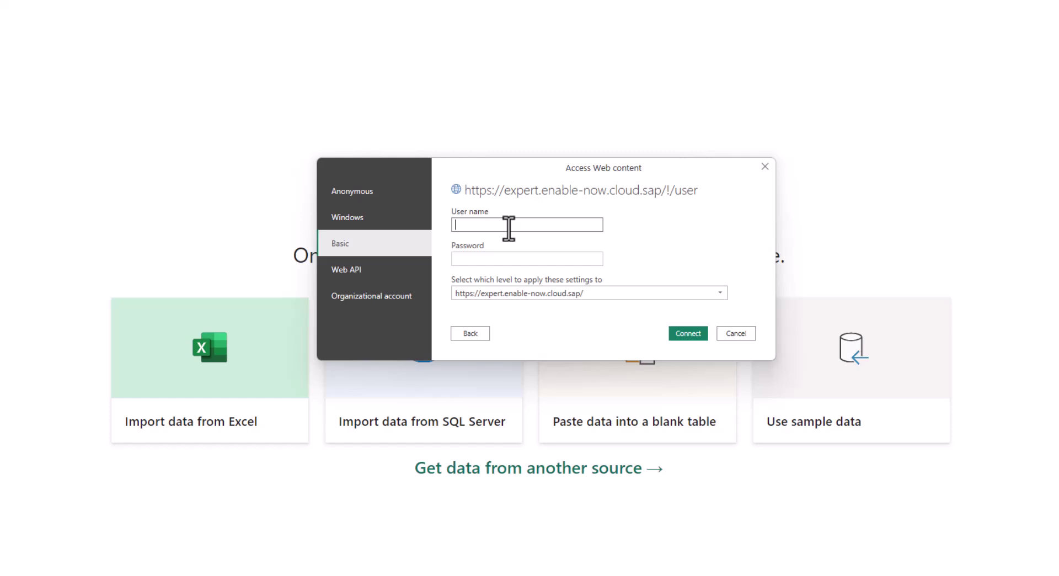
key("Tab")
type("•••••••••••••••")
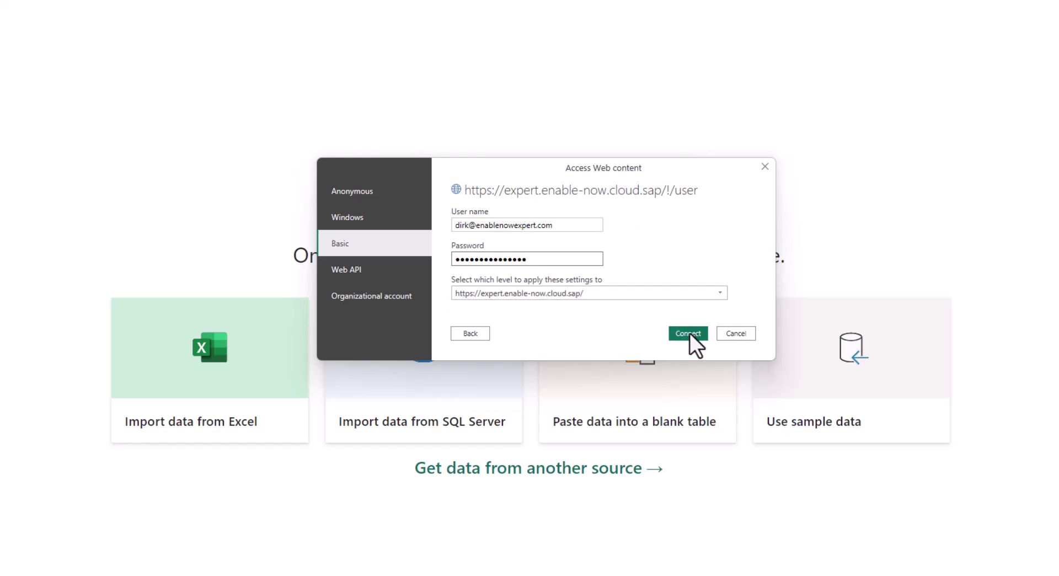
left_click(688, 333)
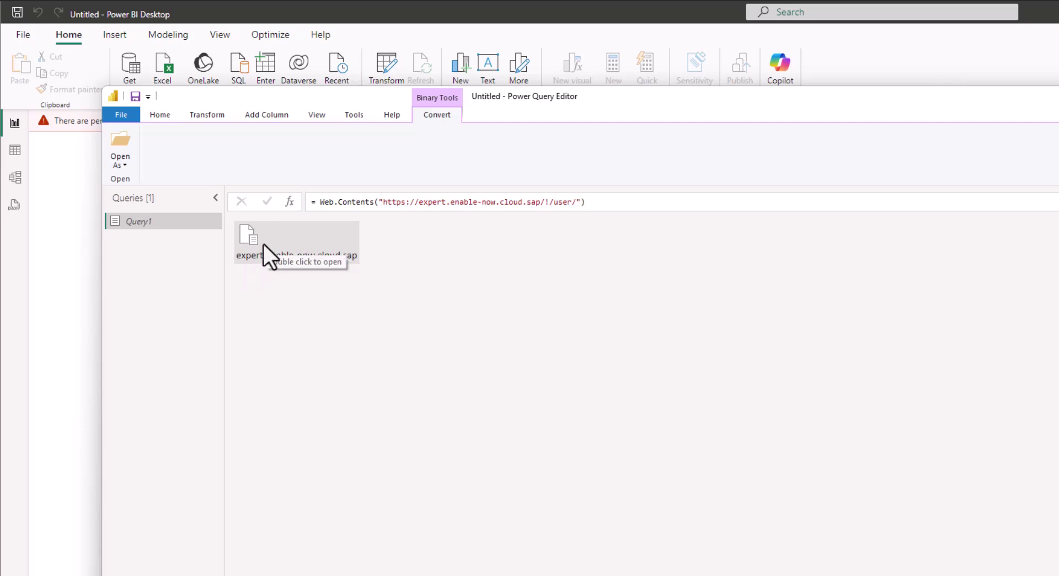
Open the downloaded binary response as lines, giving Query1 a single column of JSON text
double_click(264, 244)
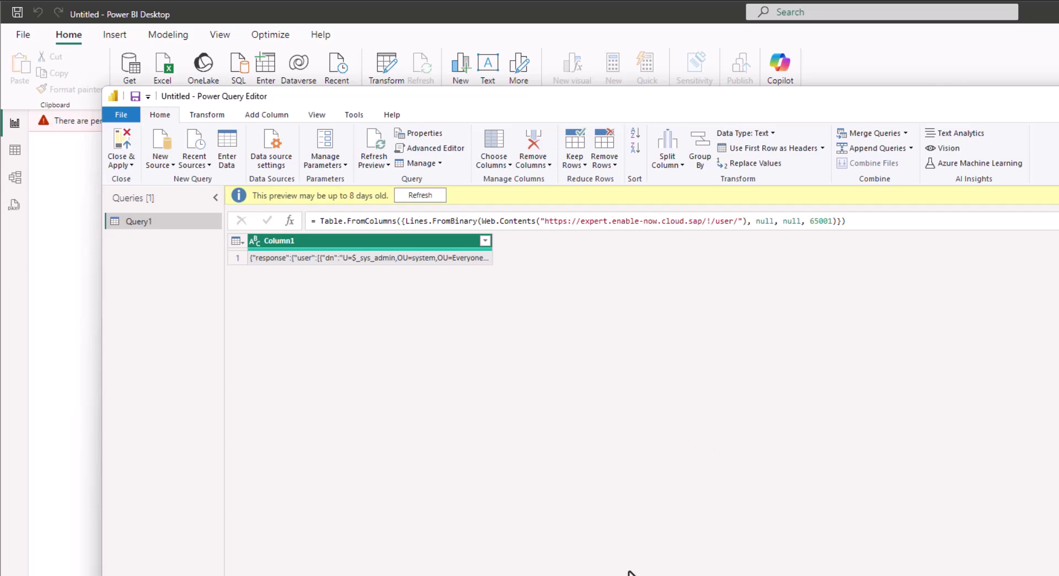
Parse Column1 as JSON and drill into the resulting Record
left_click(210, 114)
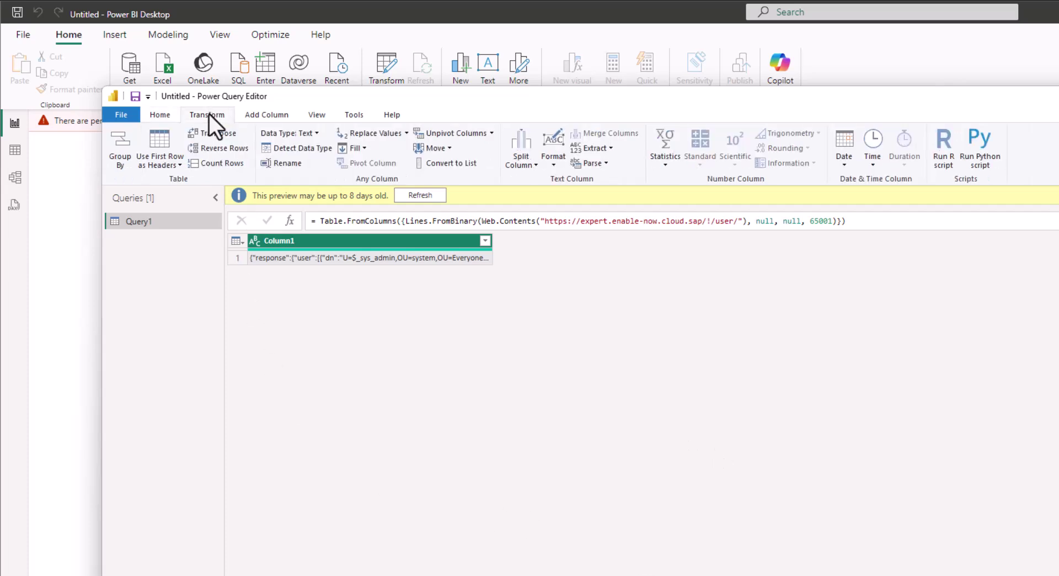
left_click(606, 164)
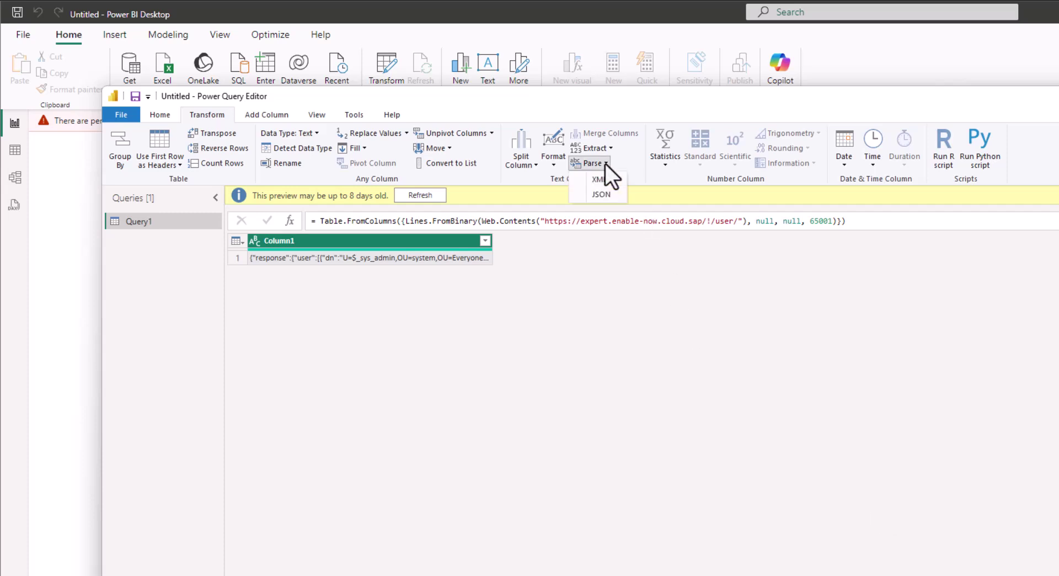
left_click(601, 195)
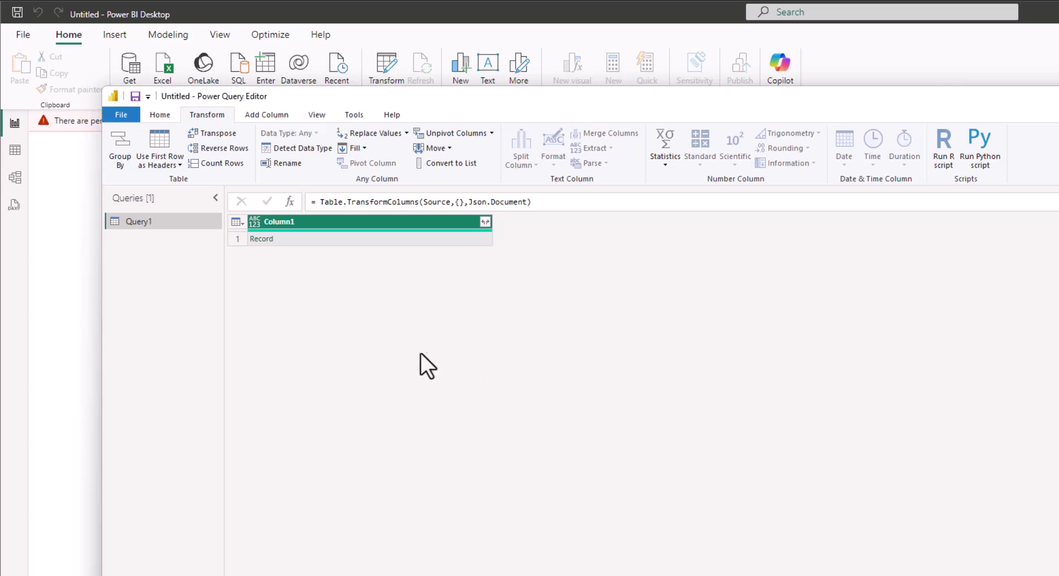
left_click(262, 240)
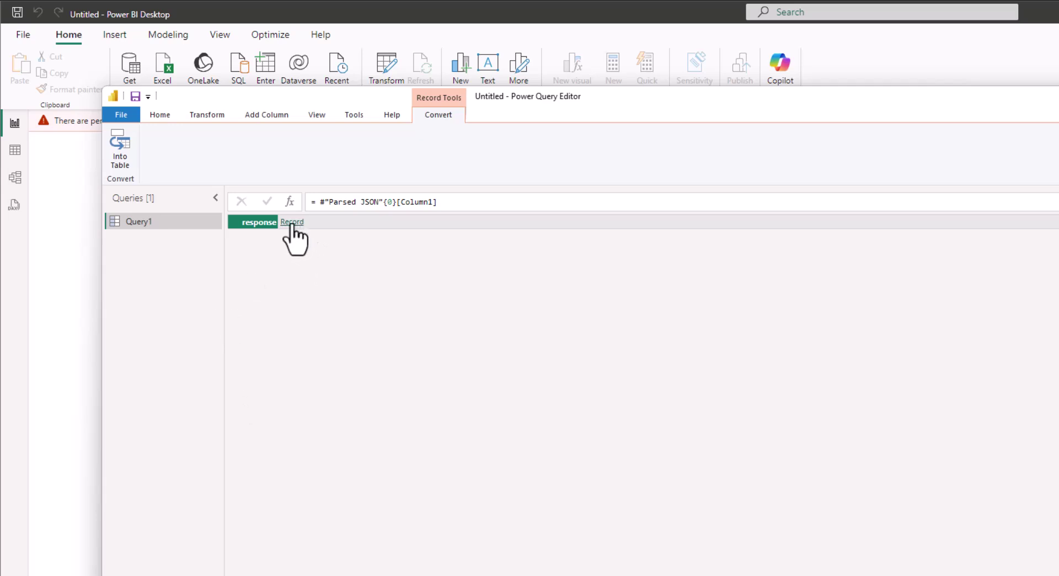
Drill through the response record into the user list and start the To Table conversion
left_click(293, 224)
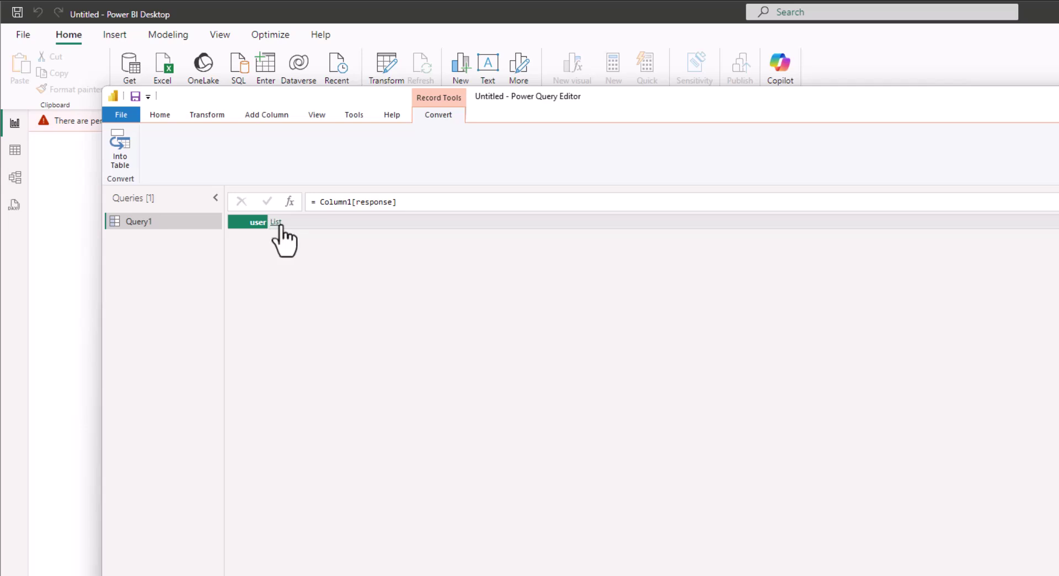
left_click(278, 223)
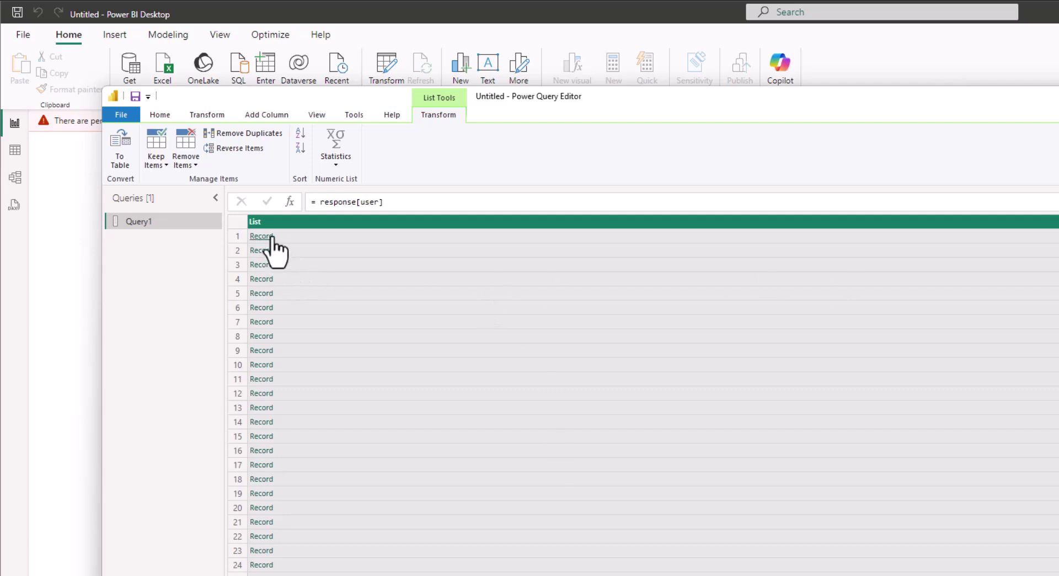
left_click(117, 141)
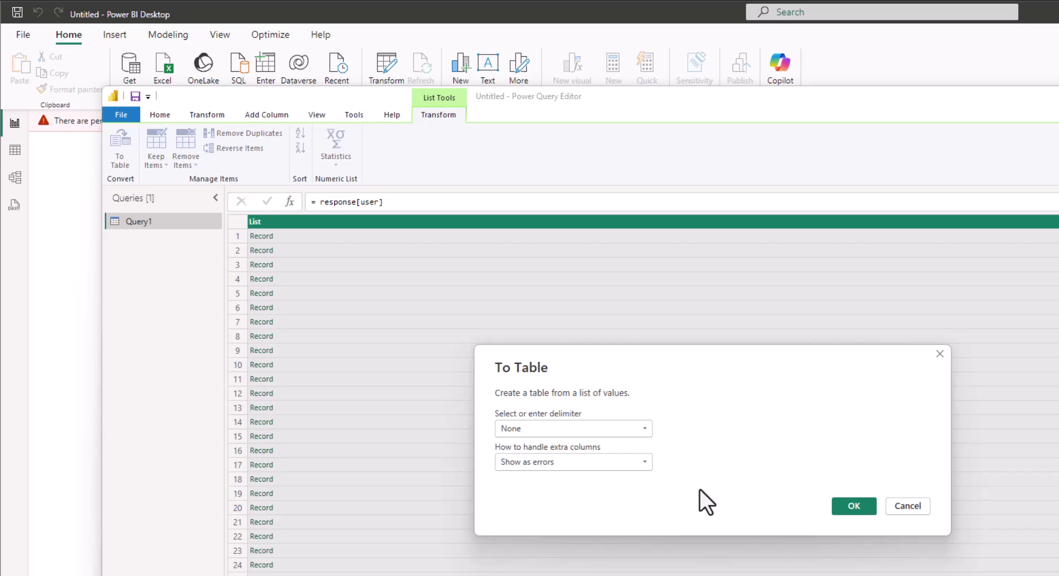
Convert the user list to a table with delimiter None and show Column1's expandable fields
left_click(846, 504)
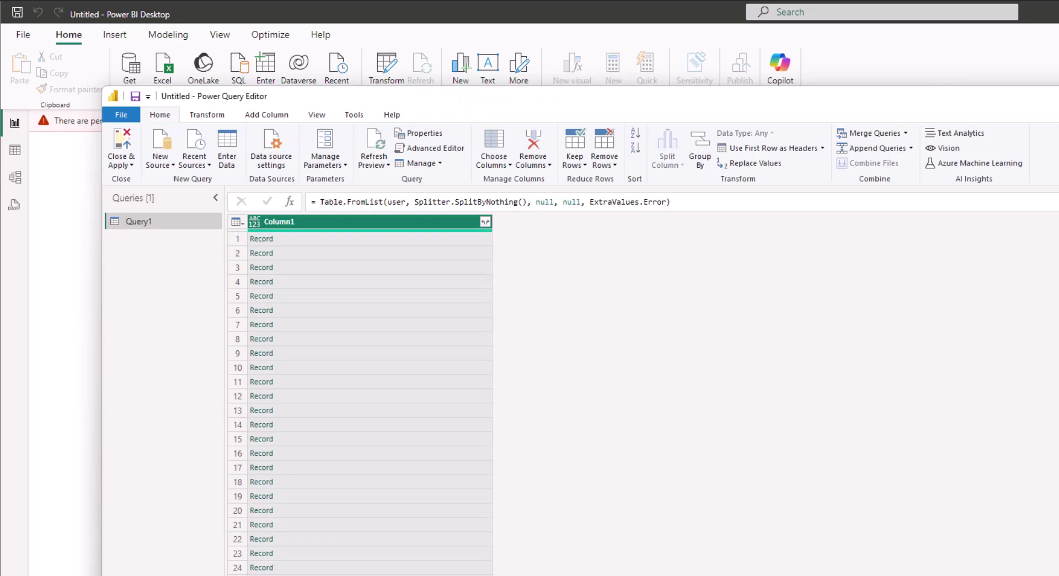
left_click(485, 221)
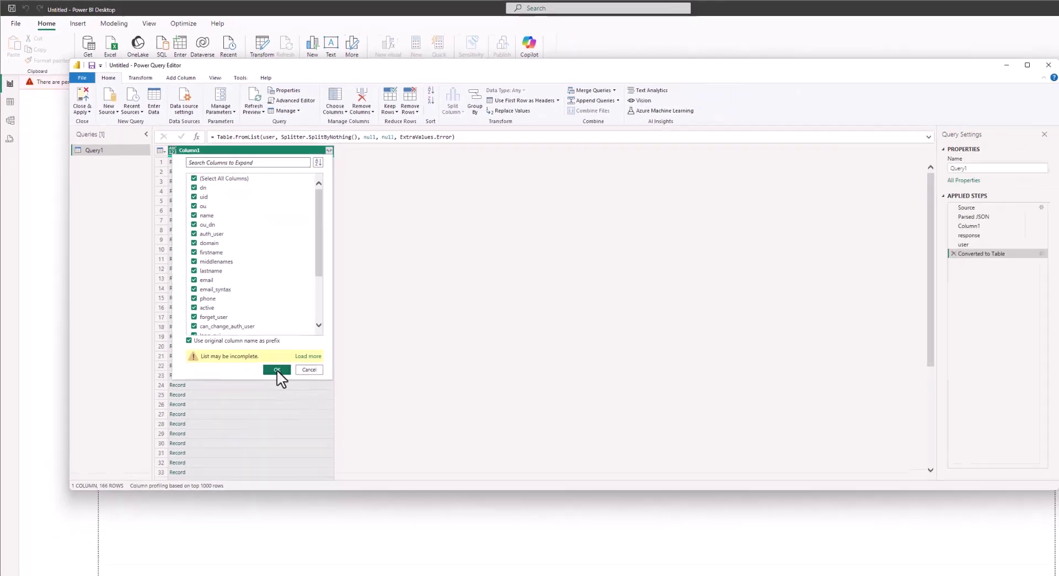
Expand all record fields into 25 columns (dn, uid, name, email, last_login…) across 166 rows
left_click(408, 545)
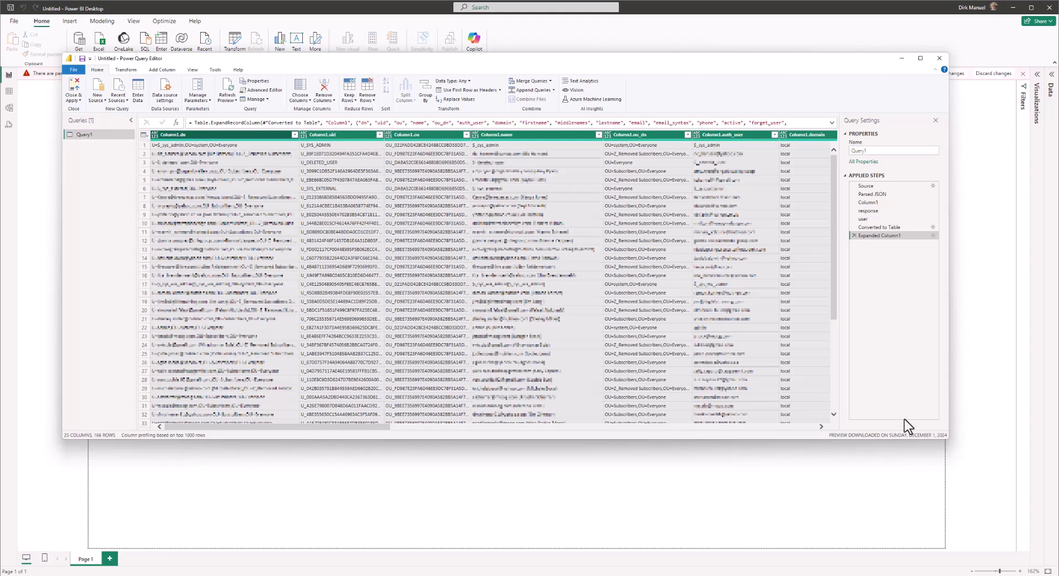
left_click(816, 428)
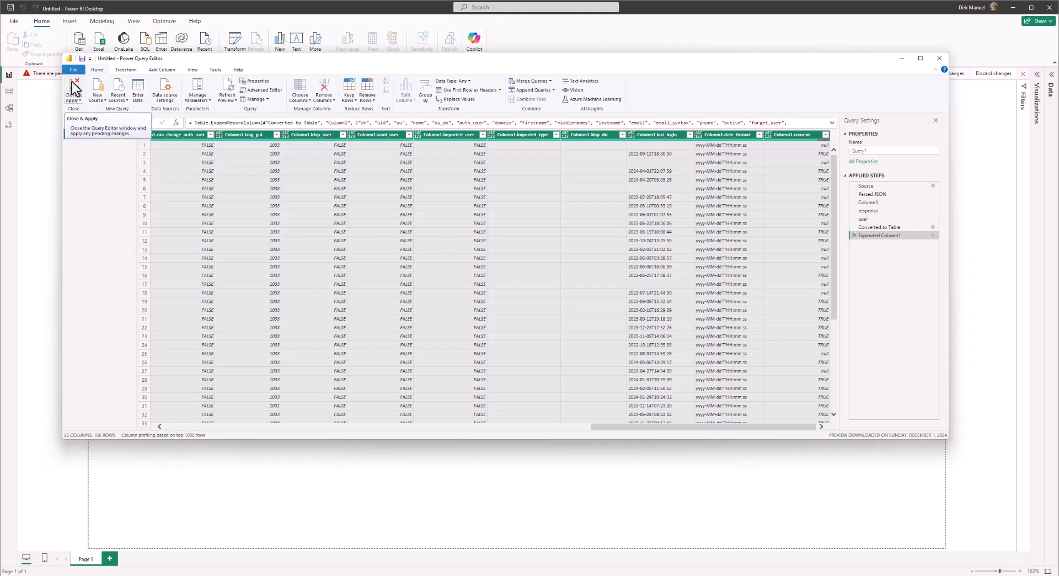
Close & Apply to load Query1 into the report, then expand the Visualizations pane
left_click(74, 88)
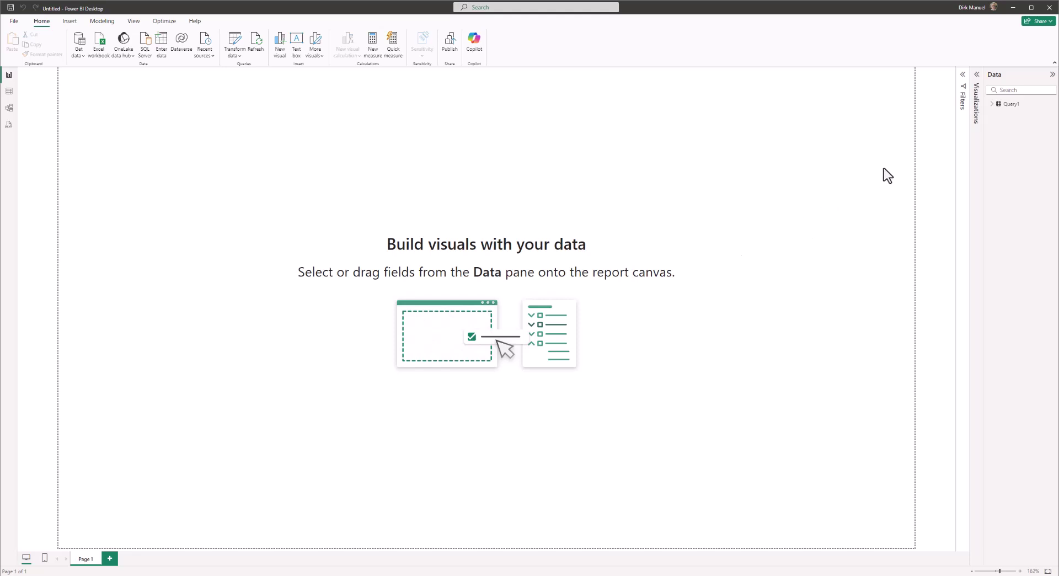
left_click(978, 82)
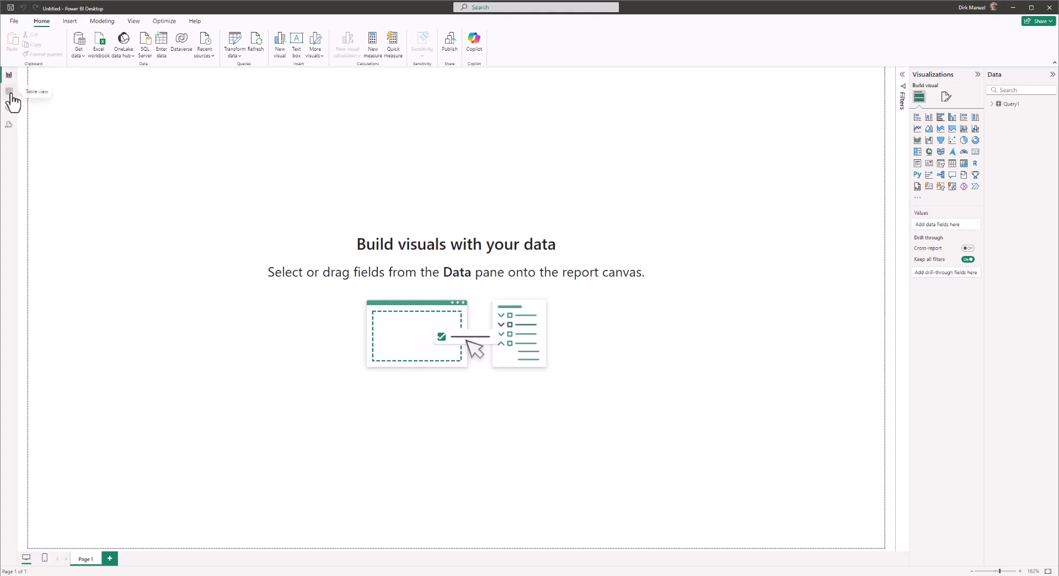
In Table view, rename Query1 to 'User Table' and expand its 25 columns in the Data pane
left_click(10, 93)
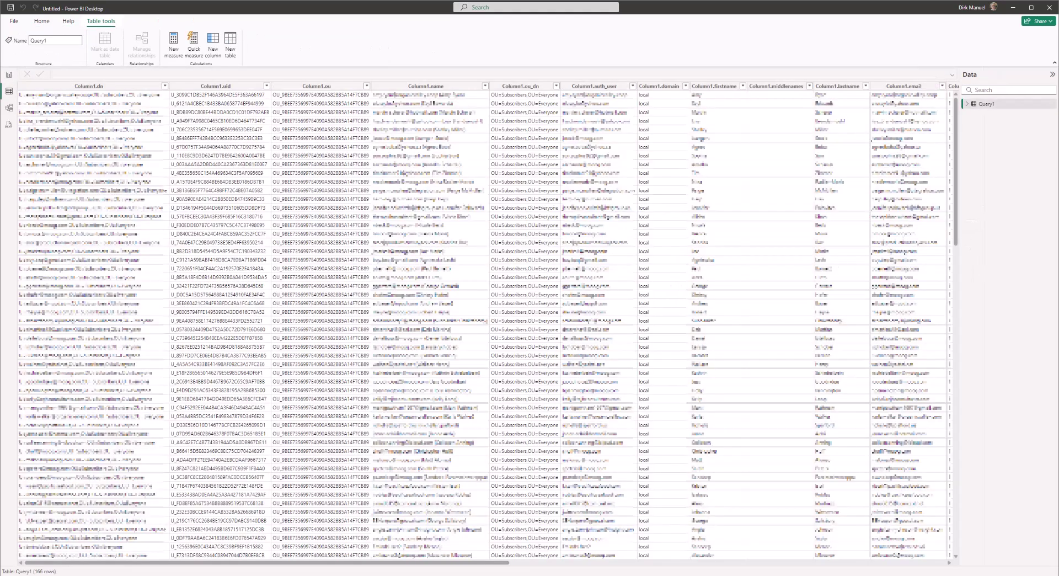
left_click(53, 42)
type("User Table")
key("Tab")
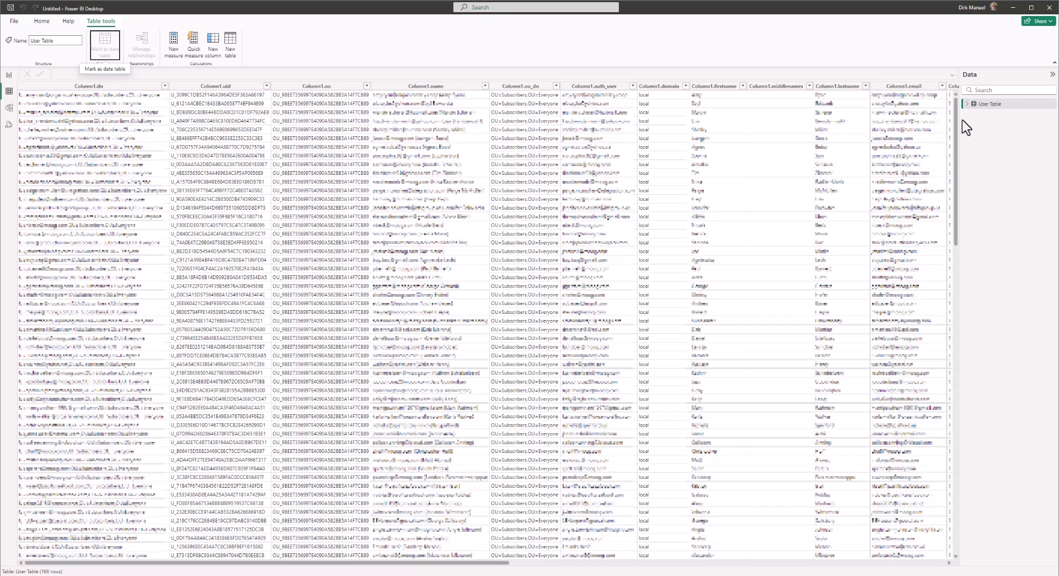
left_click(967, 105)
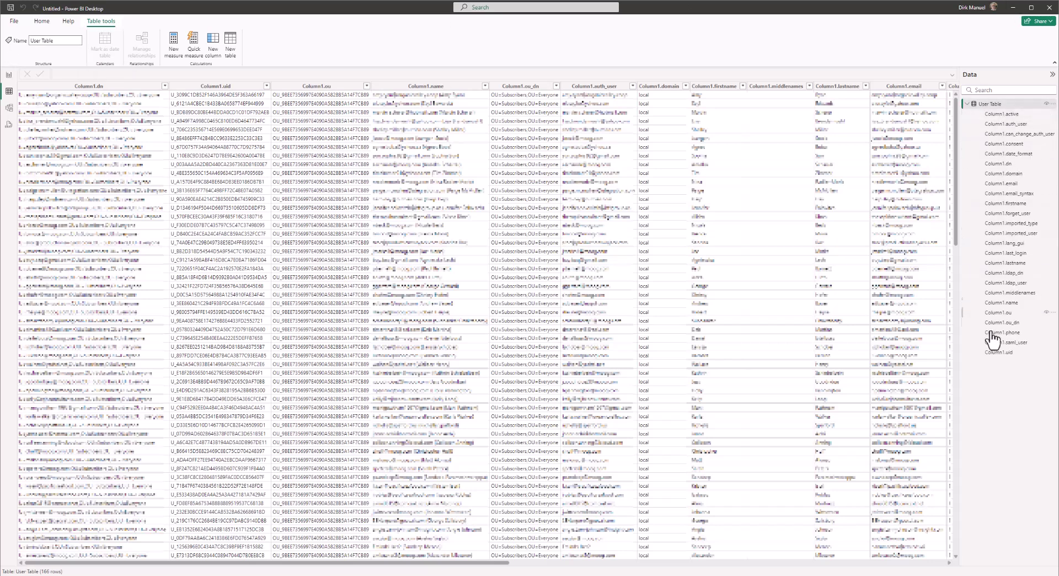